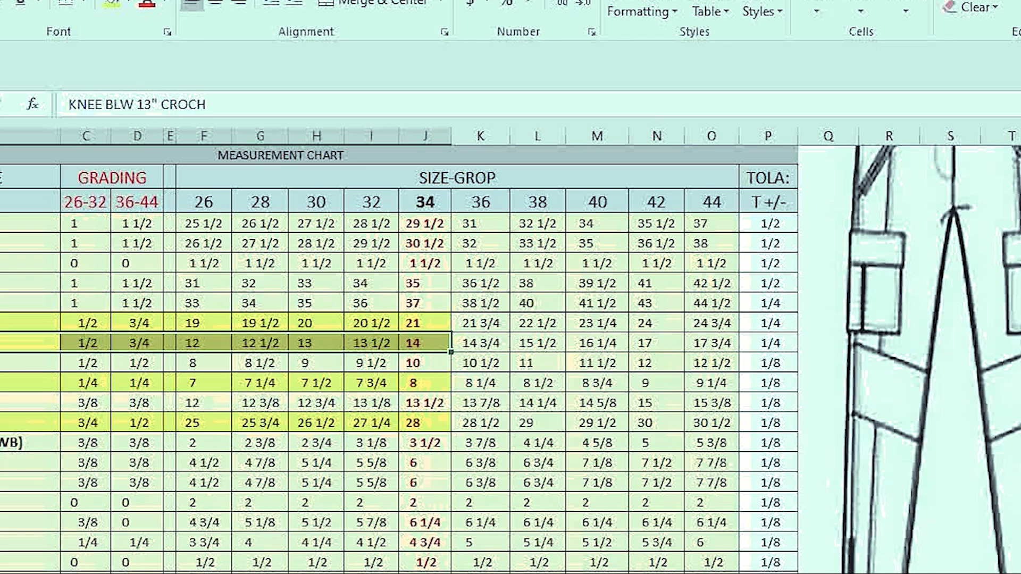
Halve the computed value in Calculator and select the knee row through size 34 in the measurement chart.
{"action": "scroll", "coordinate": [399, 351], "scroll_direction": "up", "scroll_amount": 2}
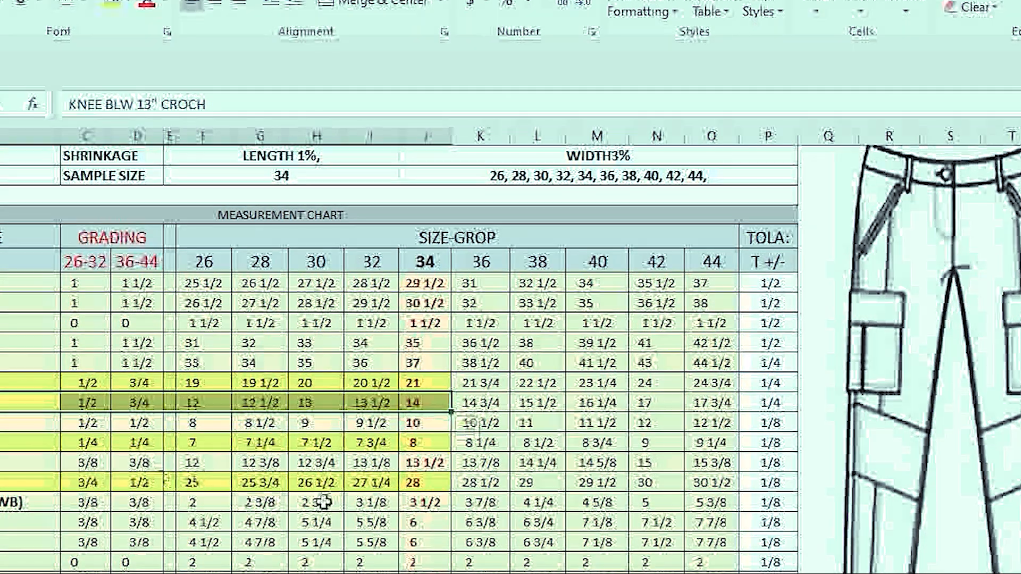
{"action": "left_click", "coordinate": [319, 573]}
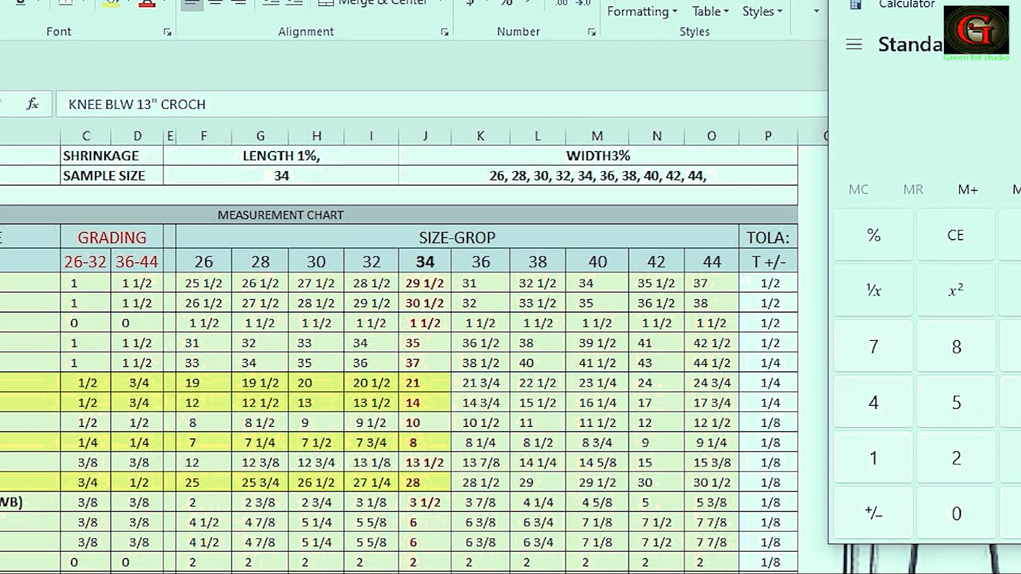
{"action": "key", "text": "Return"}
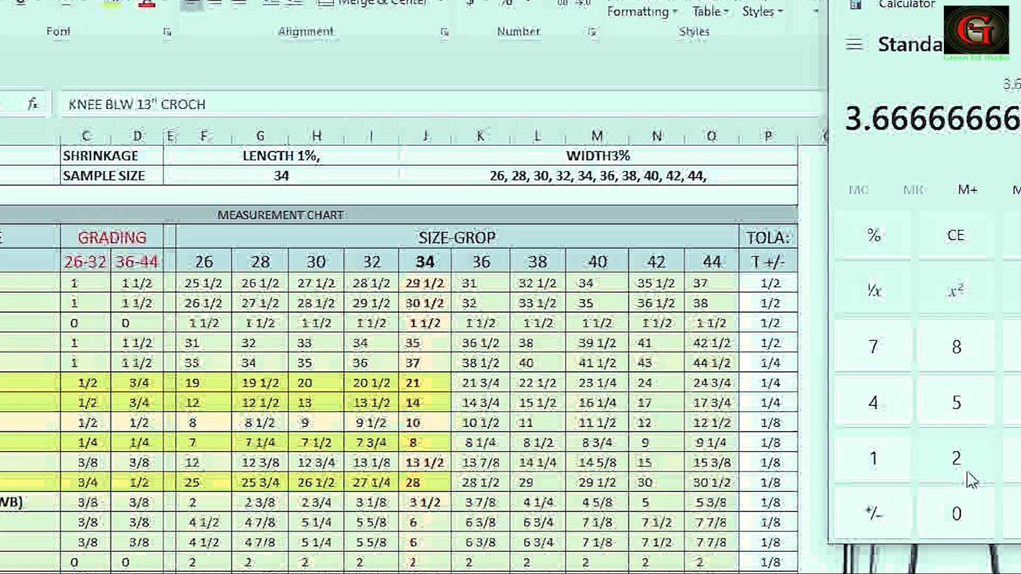
{"action": "left_click", "coordinate": [957, 459]}
{"action": "key", "text": "Return"}
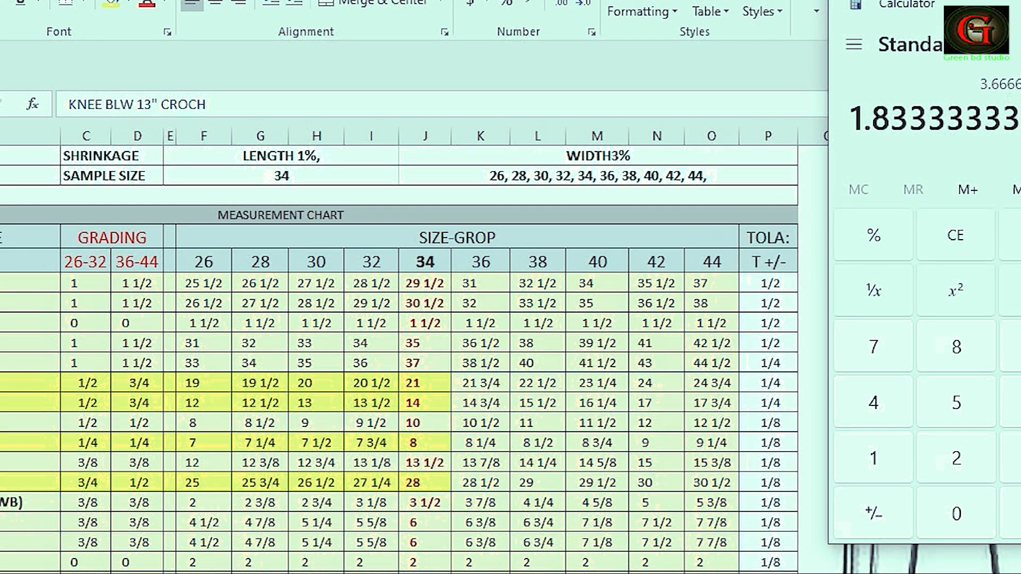
{"action": "left_click_drag", "start_coordinate": [31, 402], "coordinate": [425, 403]}
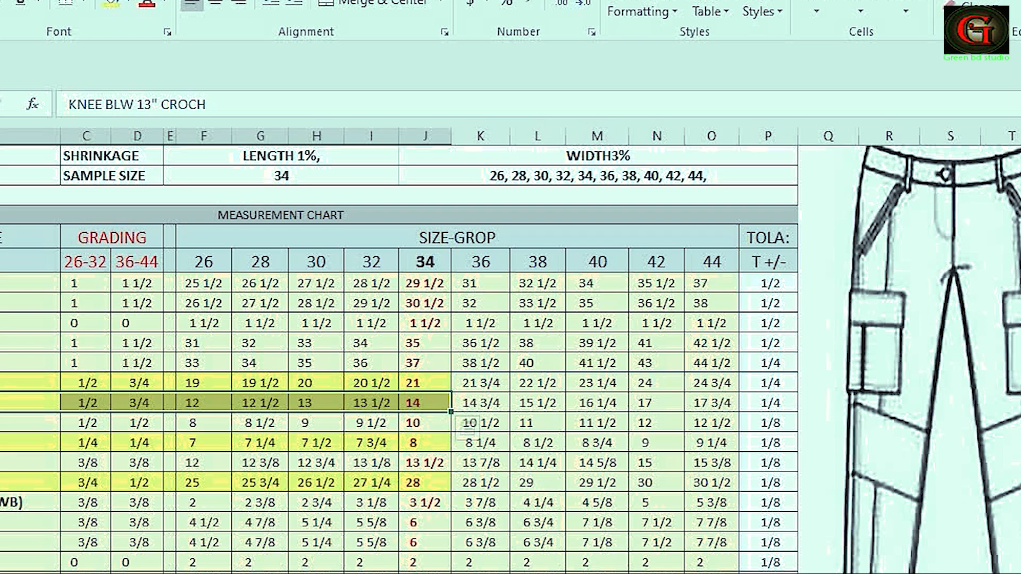
Switch to the DJP7024 pattern sheet and place one mark above and one below the centre line on the crotch line.
{"action": "key", "text": "alt+Tab"}
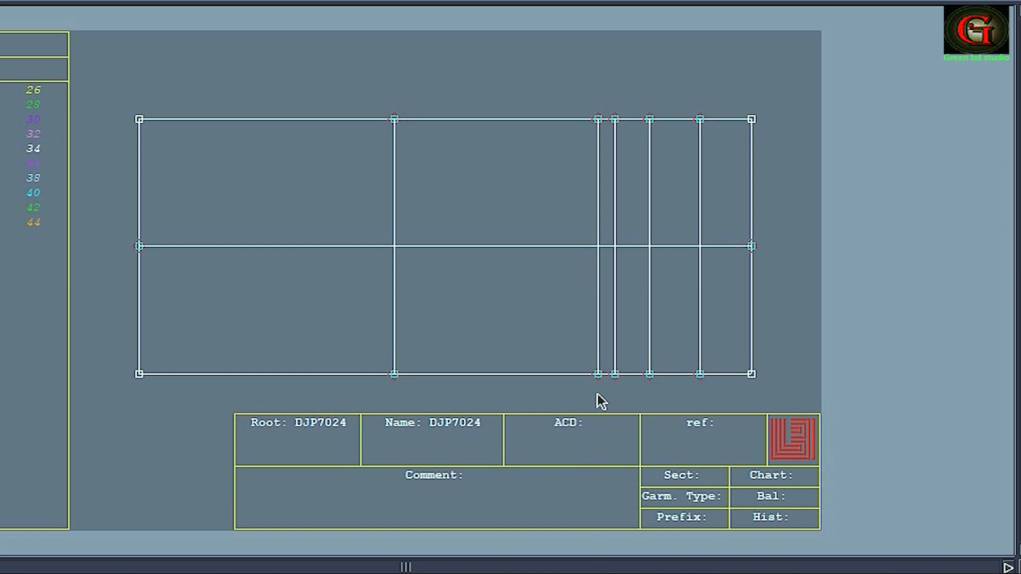
{"action": "left_click", "coordinate": [599, 154]}
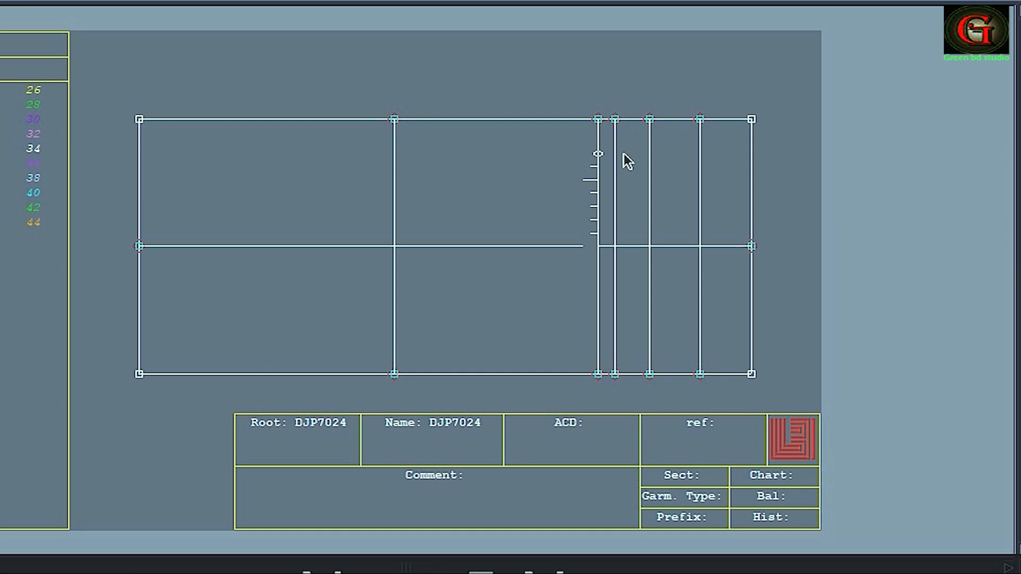
{"action": "left_click", "coordinate": [598, 247]}
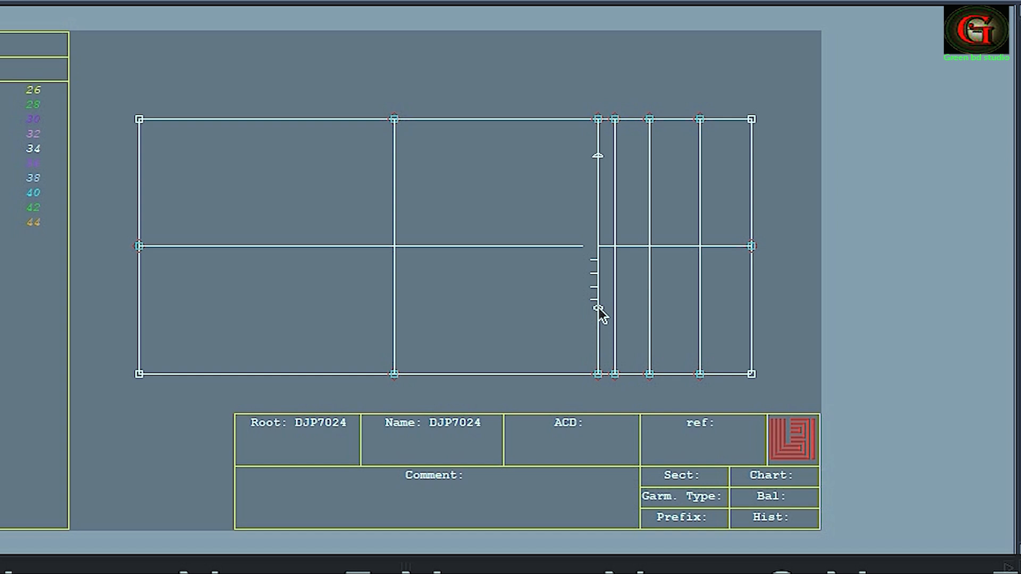
{"action": "left_click", "coordinate": [659, 339]}
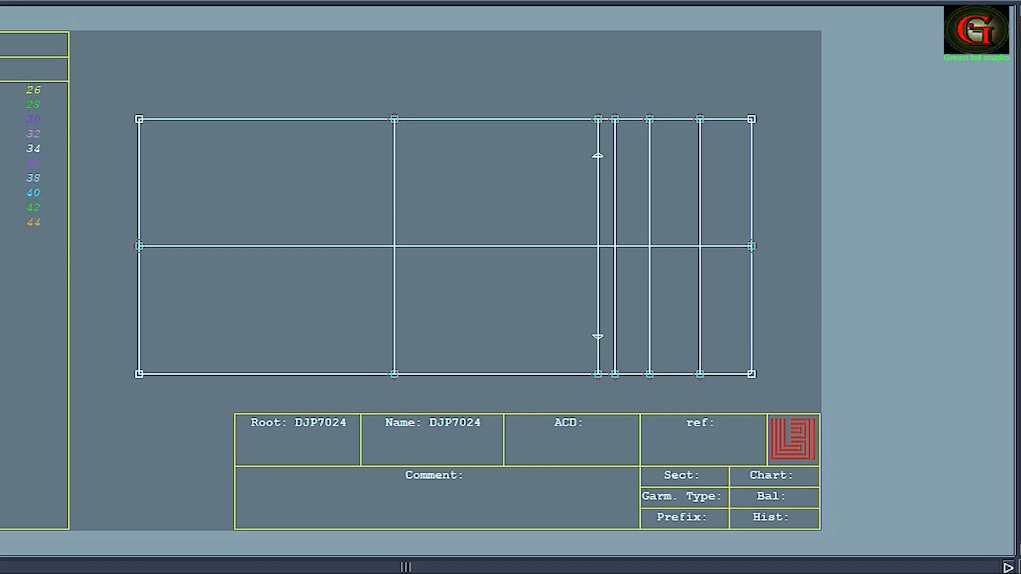
On the crotch line, add points 1.75 inches either side of the upper mark and points 5.25 inches either side of the centre line.
{"action": "left_click", "coordinate": [598, 153]}
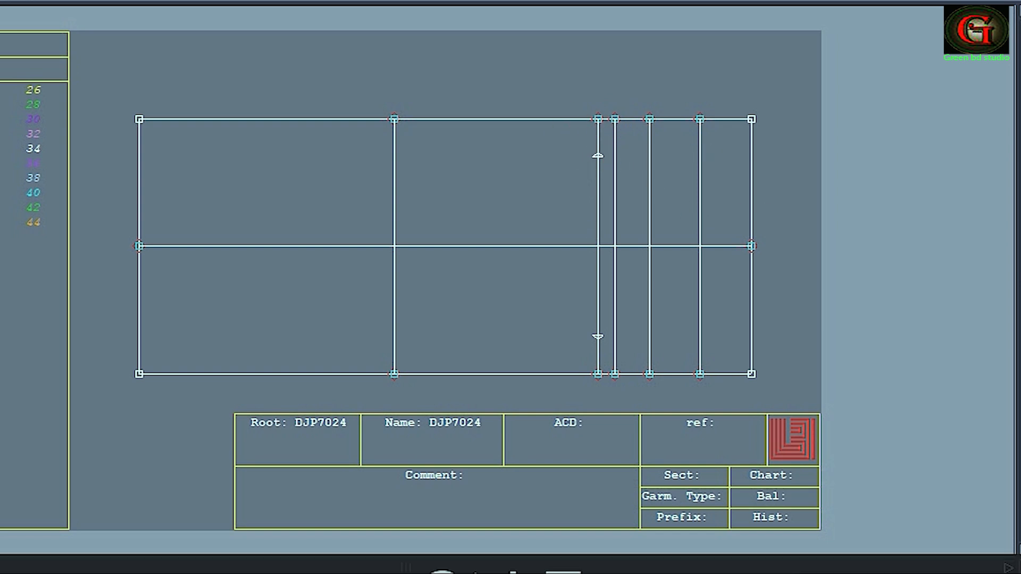
{"action": "left_click", "coordinate": [596, 155]}
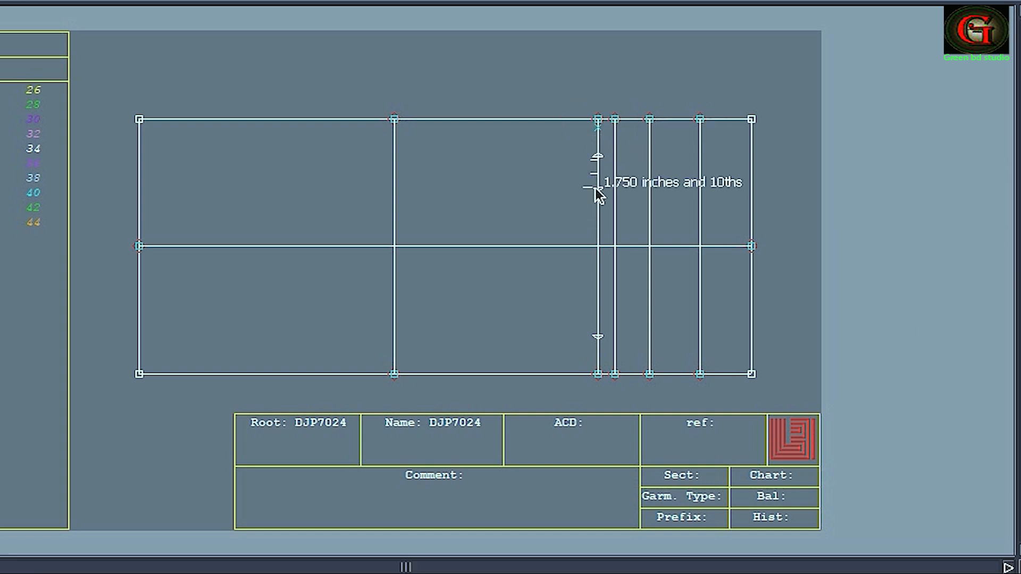
{"action": "left_click", "coordinate": [597, 189]}
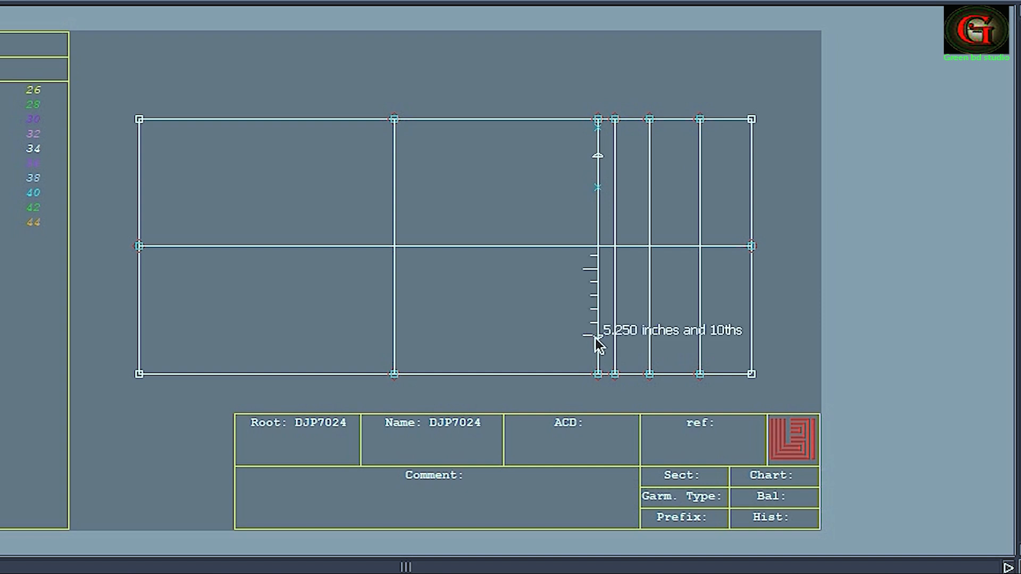
{"action": "left_click", "coordinate": [596, 337]}
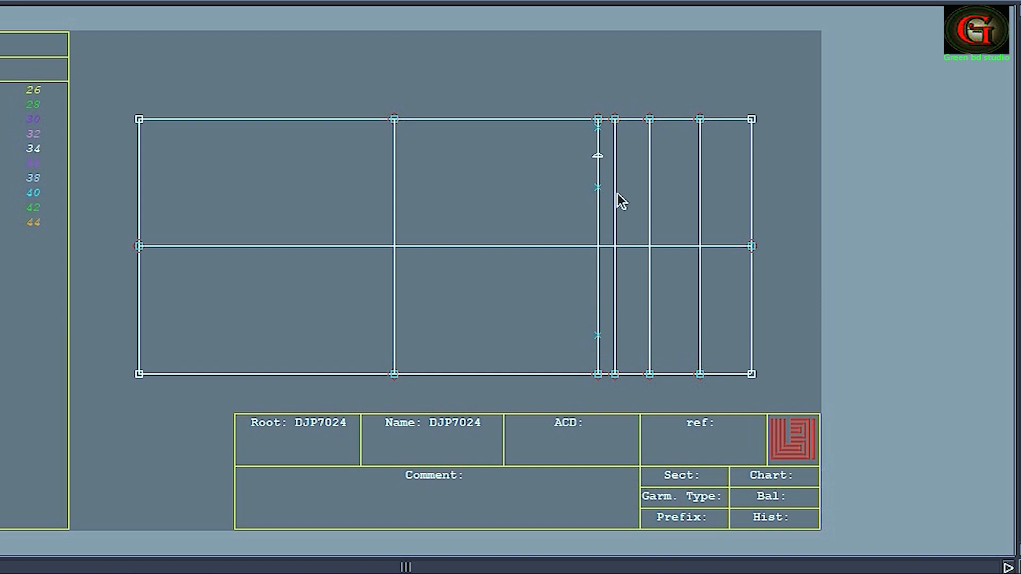
{"action": "left_click", "coordinate": [599, 157]}
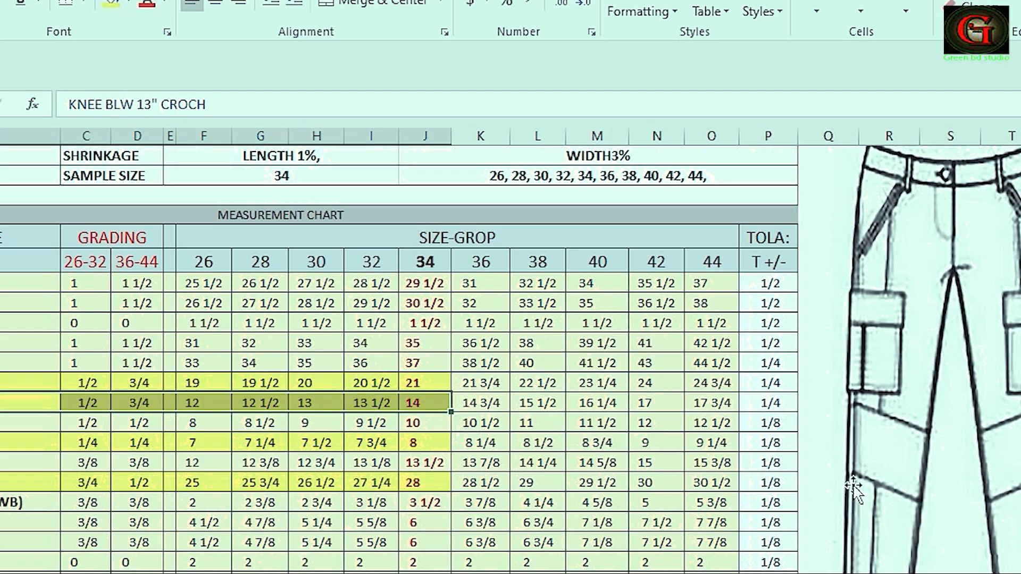
Draw a straight line from the lower crotch-line point across to the waist edge of the block.
{"action": "scroll", "coordinate": [948, 258], "scroll_direction": "up", "scroll_amount": 1}
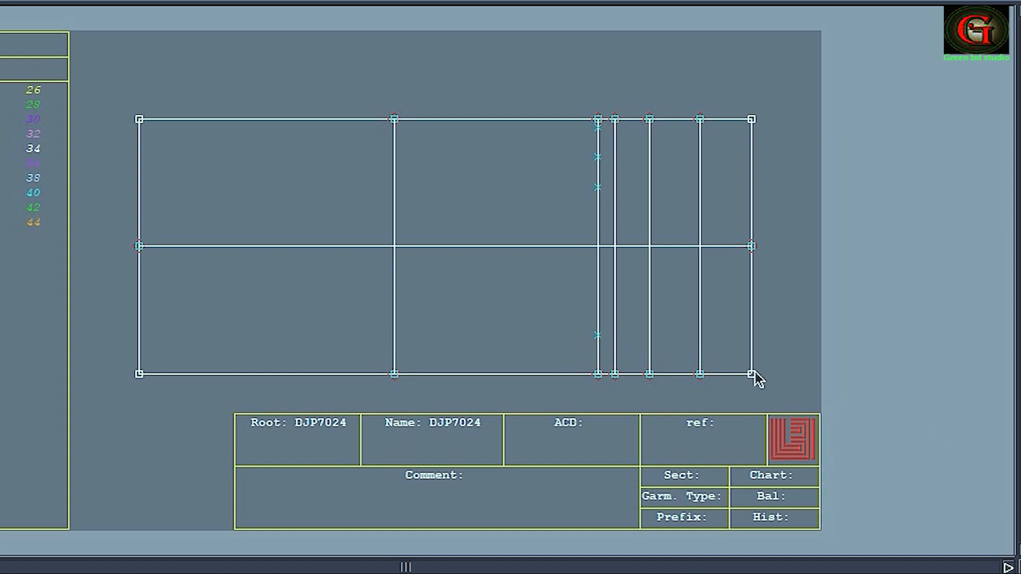
{"action": "left_click", "coordinate": [599, 335]}
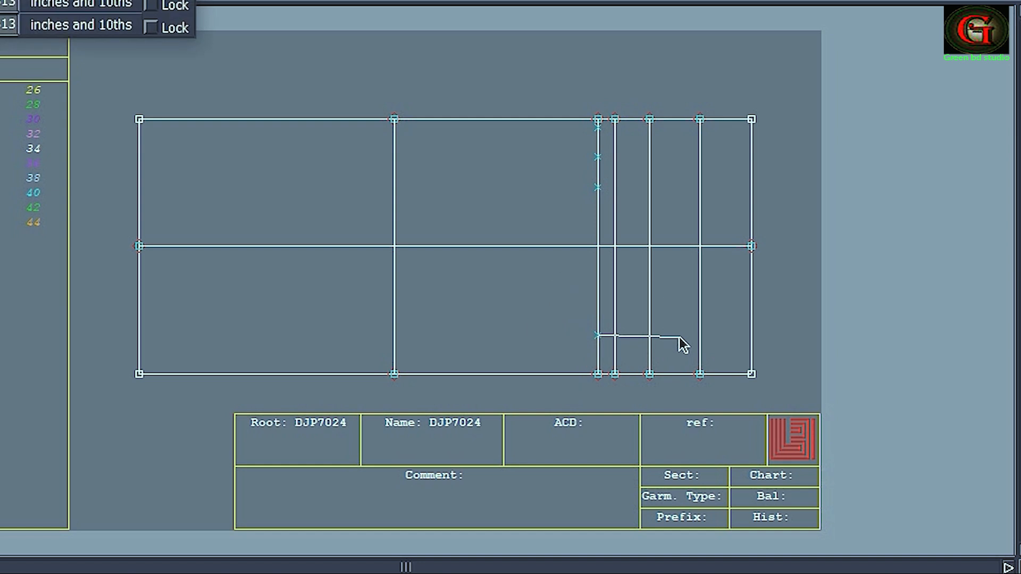
{"action": "left_click", "coordinate": [750, 336]}
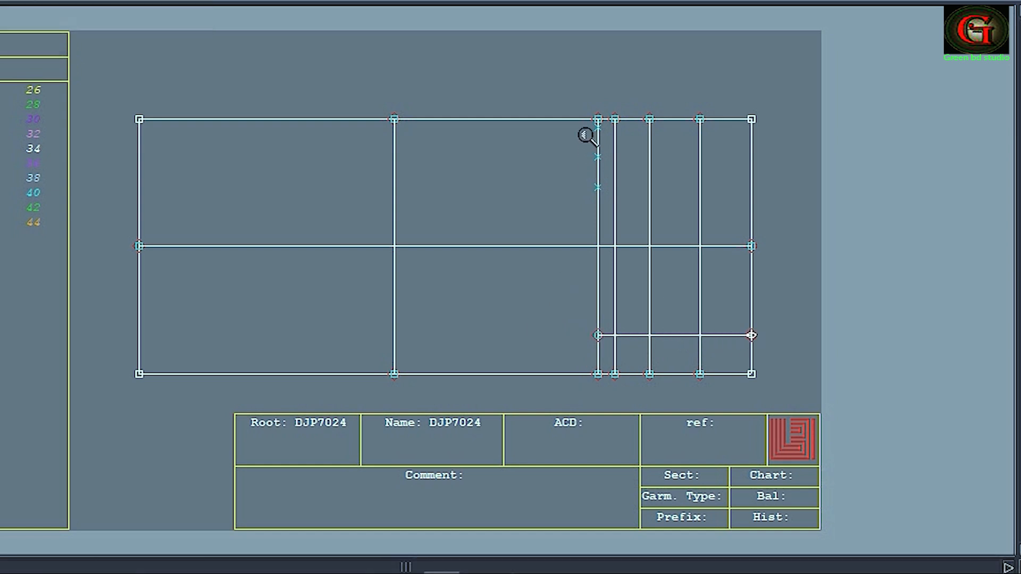
Mark a point 1 inch below the lowest of the three upper crotch-line points and draw a horizontal line from it to the second vertical line beyond.
{"action": "left_click_drag", "start_coordinate": [578, 91], "coordinate": [765, 358]}
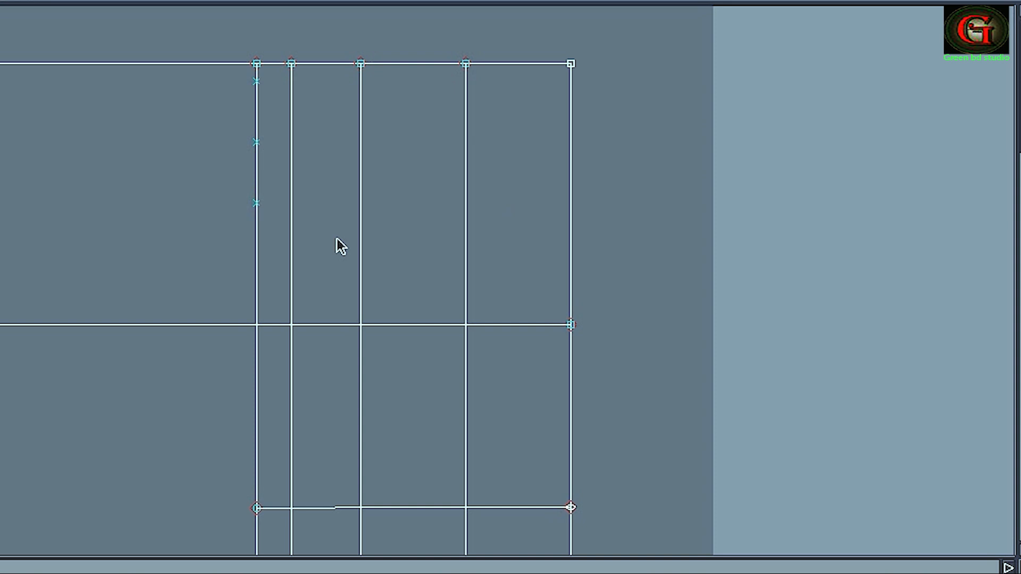
{"action": "left_click", "coordinate": [257, 205]}
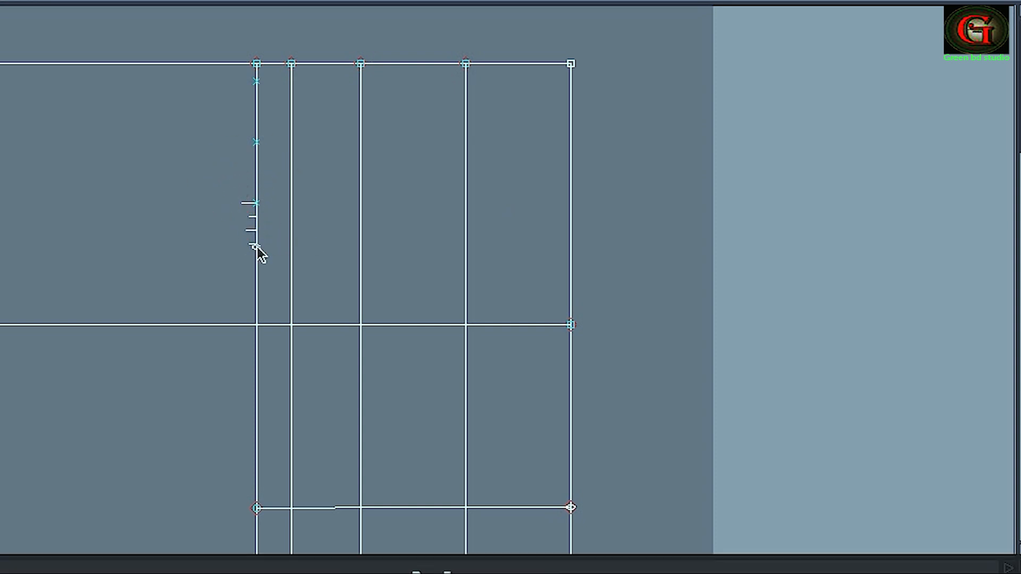
{"action": "left_click", "coordinate": [255, 247]}
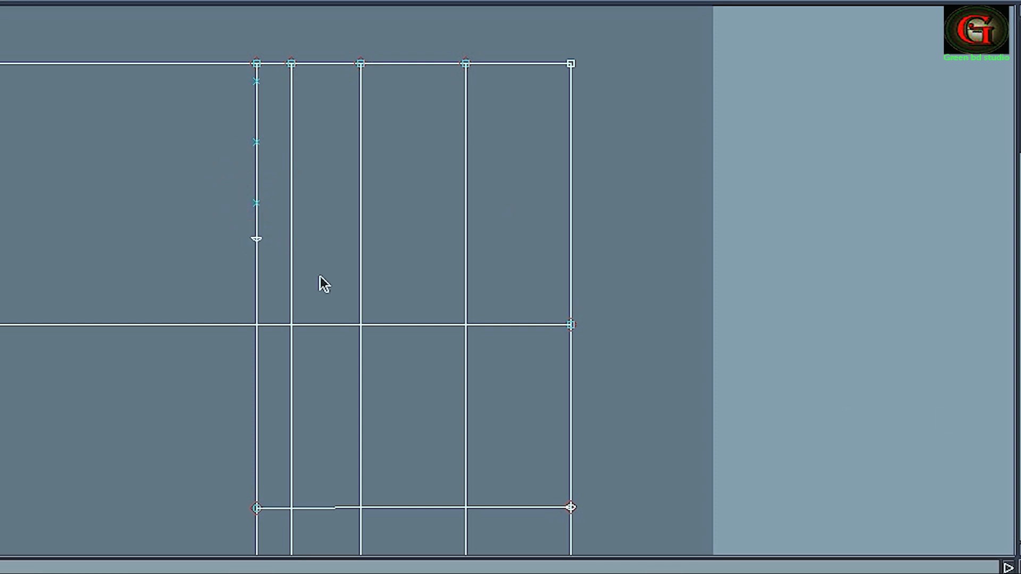
{"action": "left_click", "coordinate": [256, 239]}
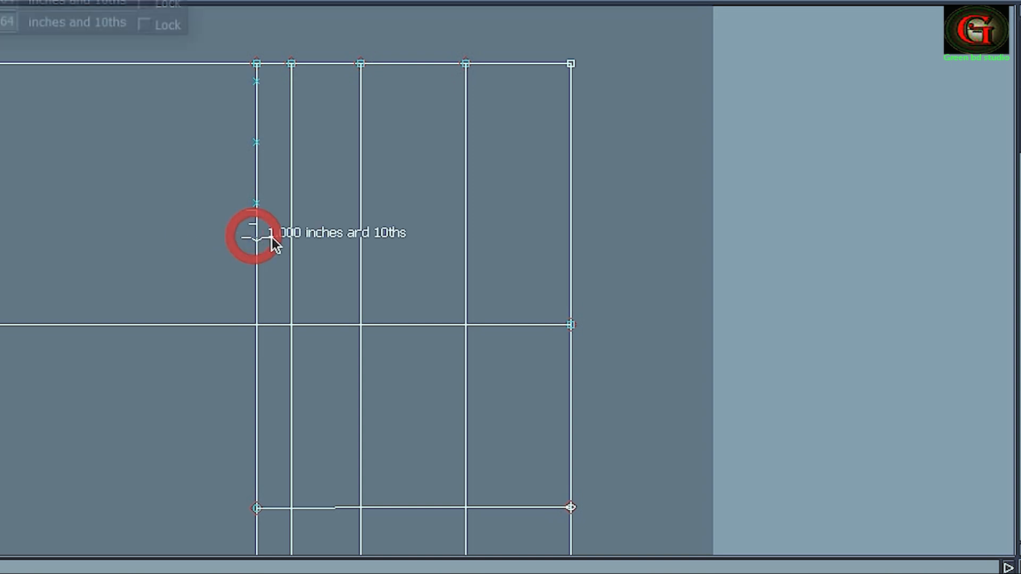
{"action": "left_click", "coordinate": [360, 238]}
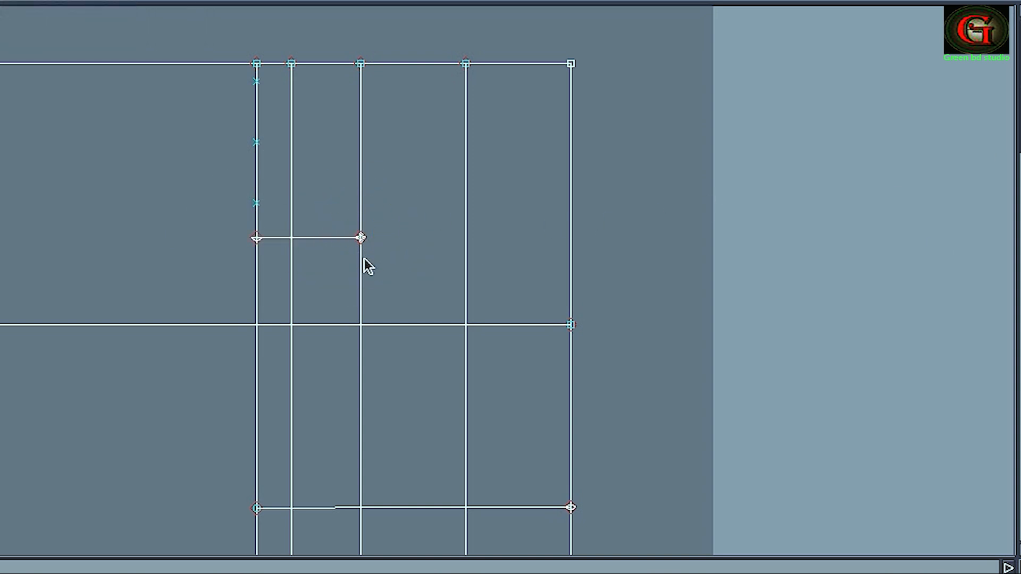
Mark a point 0.5 inches below the short construction line's waist-side end and draw a horizontal line from it to the waist edge.
{"action": "left_click", "coordinate": [361, 242]}
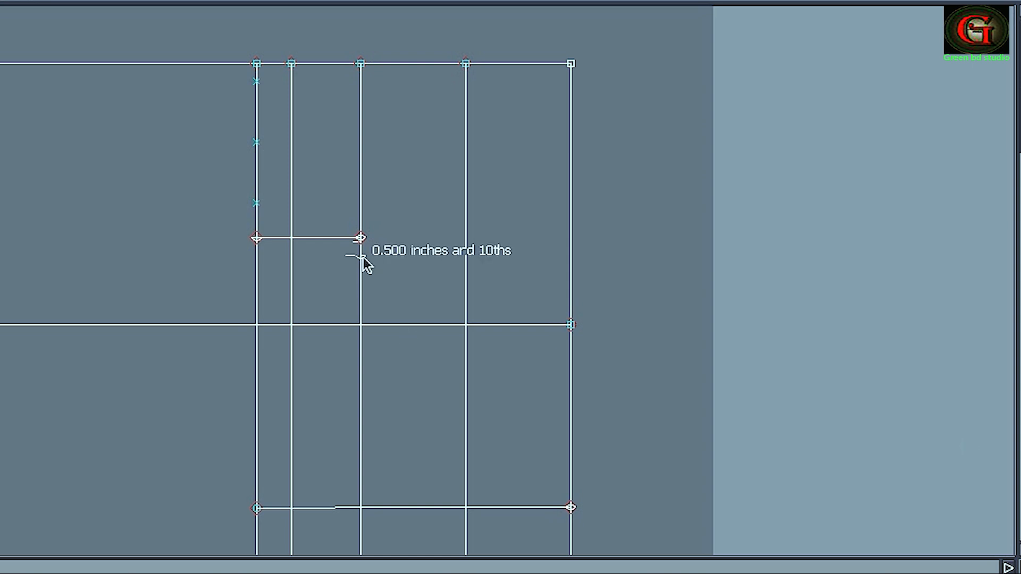
{"action": "left_click", "coordinate": [362, 258]}
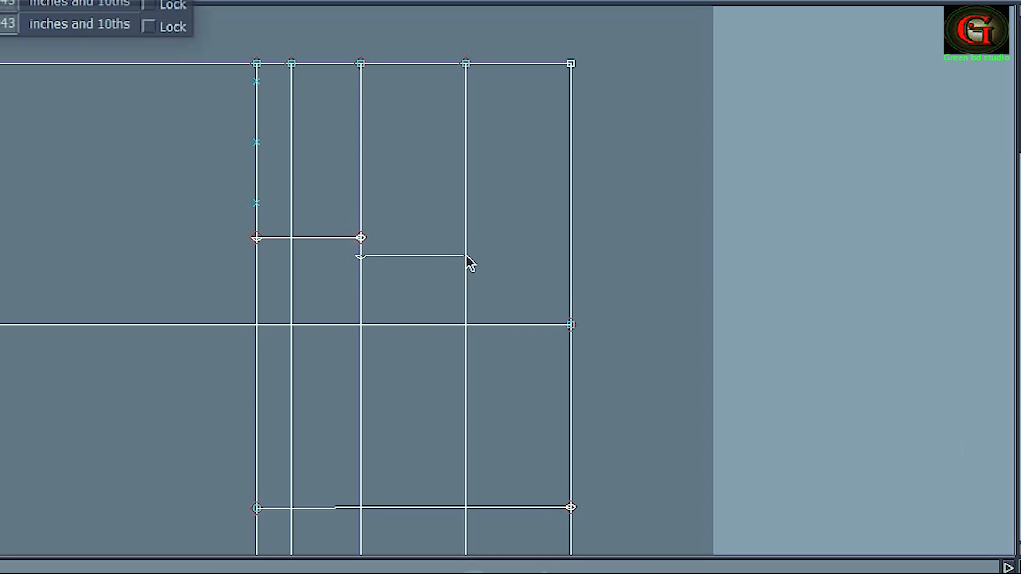
{"action": "left_click", "coordinate": [571, 256]}
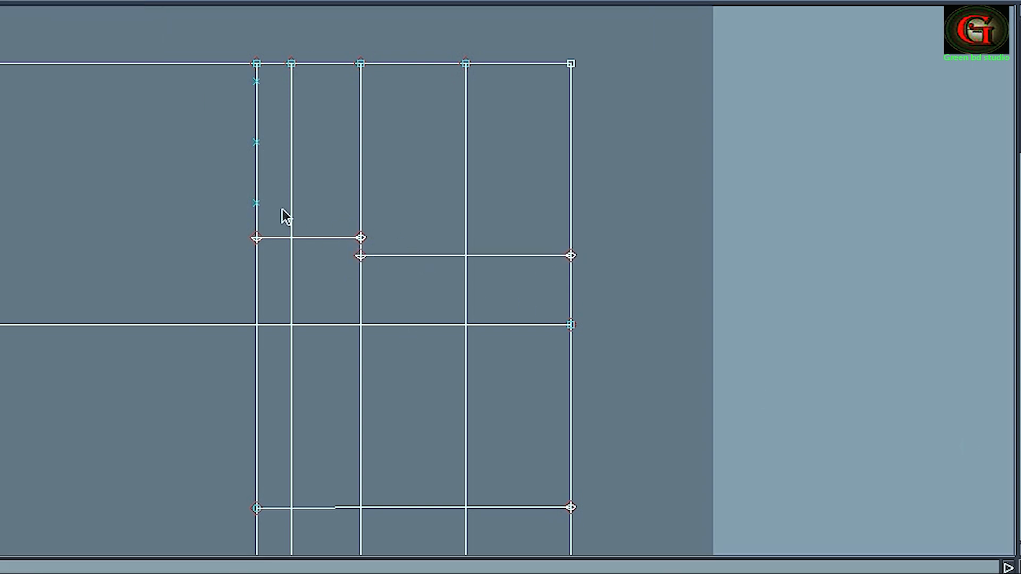
Draw the rise seam from the inner 1.75-inch crotch point through the short construction line's end to the marked waist point.
{"action": "left_click", "coordinate": [255, 203]}
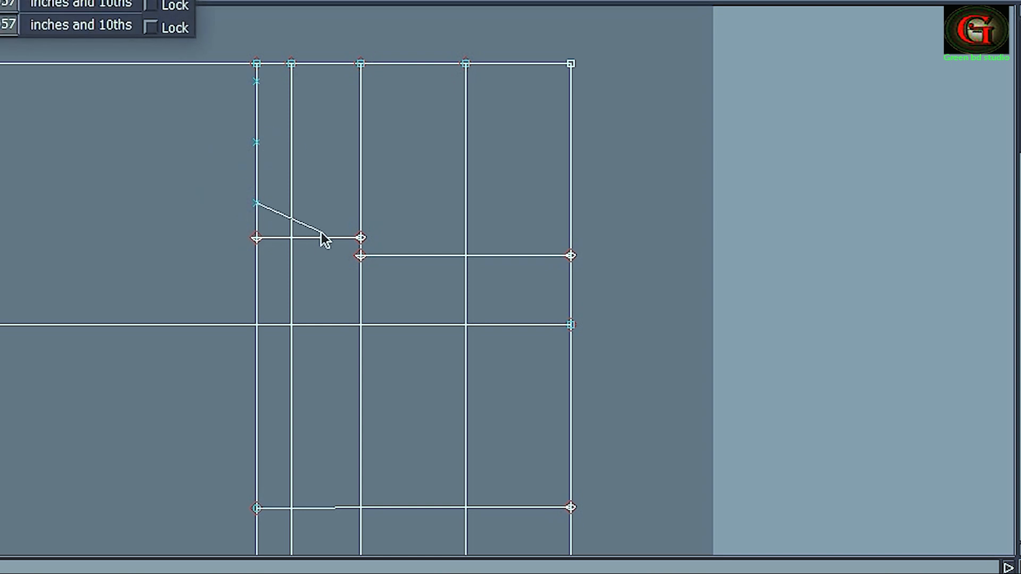
{"action": "left_click", "coordinate": [360, 237]}
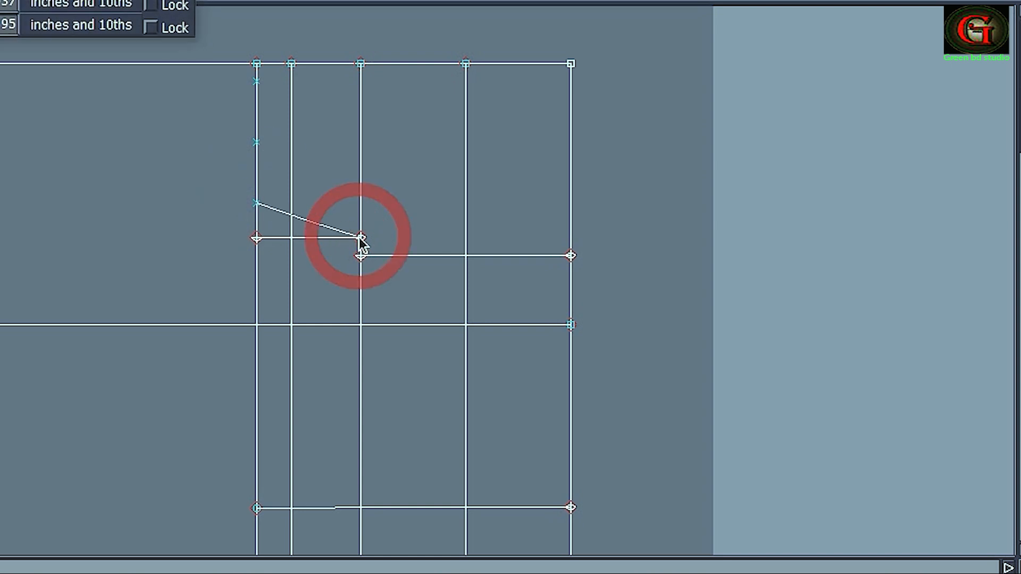
{"action": "left_click", "coordinate": [571, 256]}
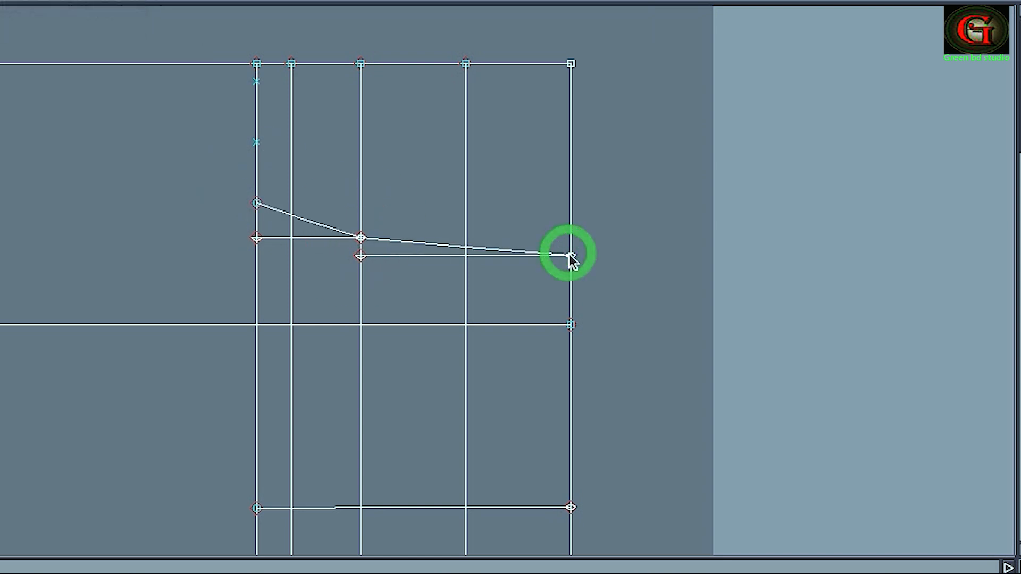
Delete the two horizontal construction lines and their leftover mark beneath the rise seam.
{"action": "left_click", "coordinate": [443, 257]}
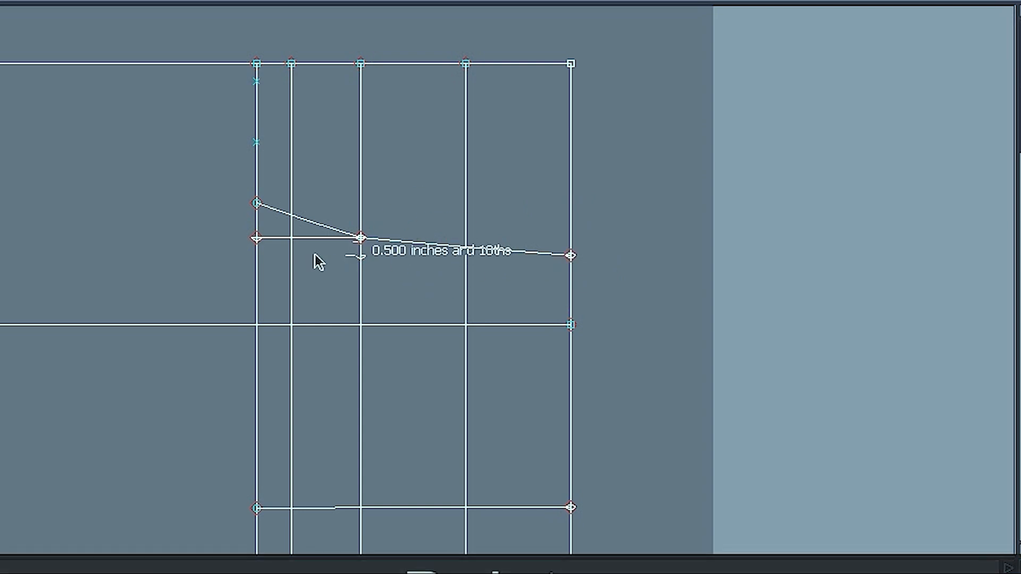
{"action": "left_click", "coordinate": [302, 238]}
{"action": "left_click", "coordinate": [258, 240]}
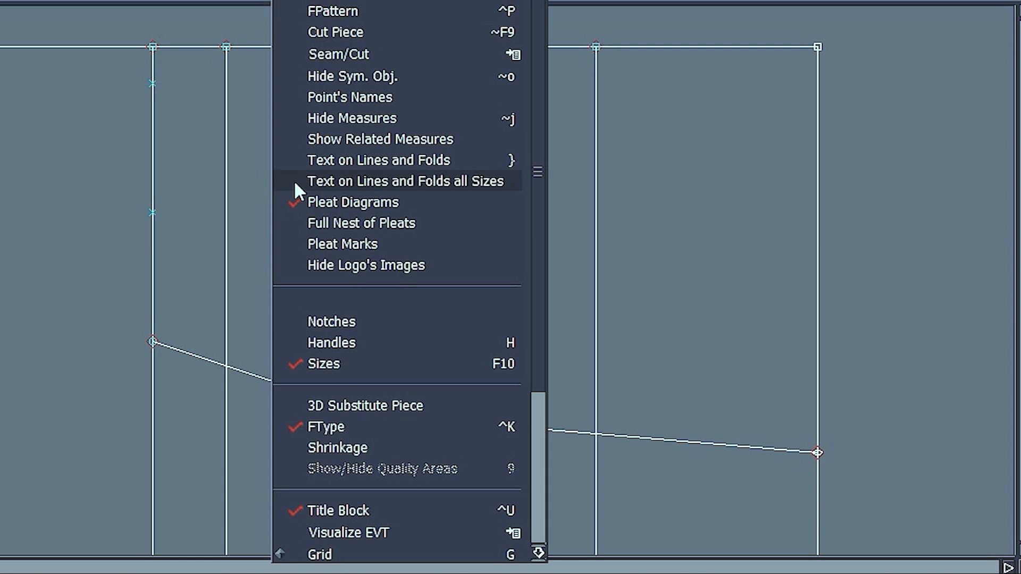
Turn on curve handles and pull the handle near the crotch end of the rise seam to shape its curve.
{"action": "left_click", "coordinate": [319, 343]}
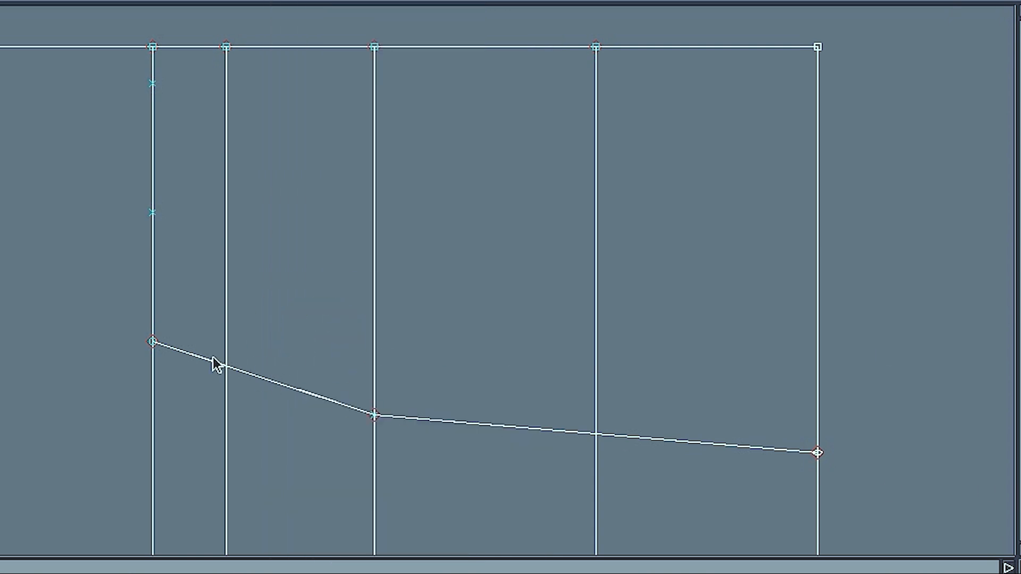
{"action": "left_click_drag", "start_coordinate": [214, 365], "coordinate": [173, 429]}
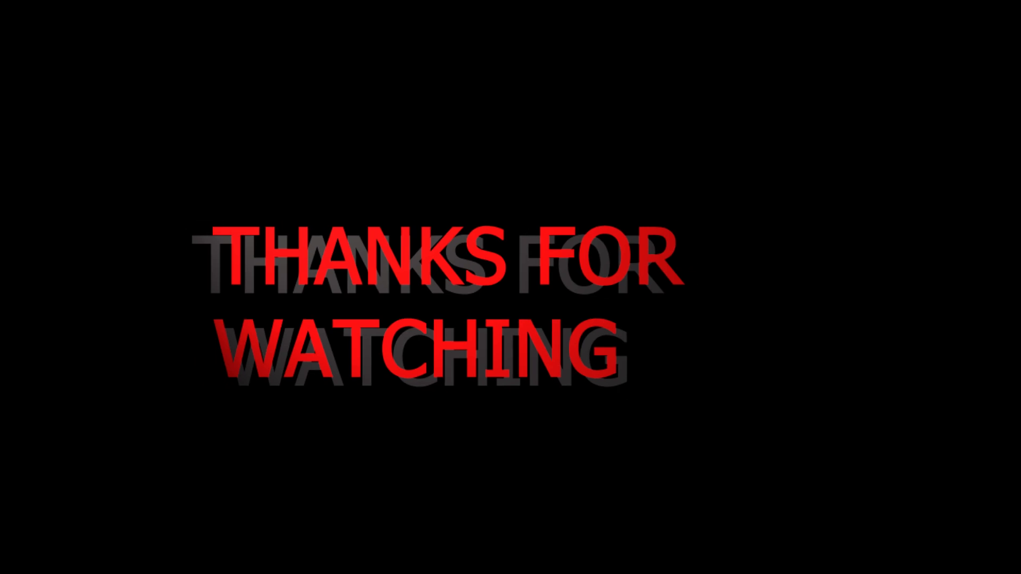